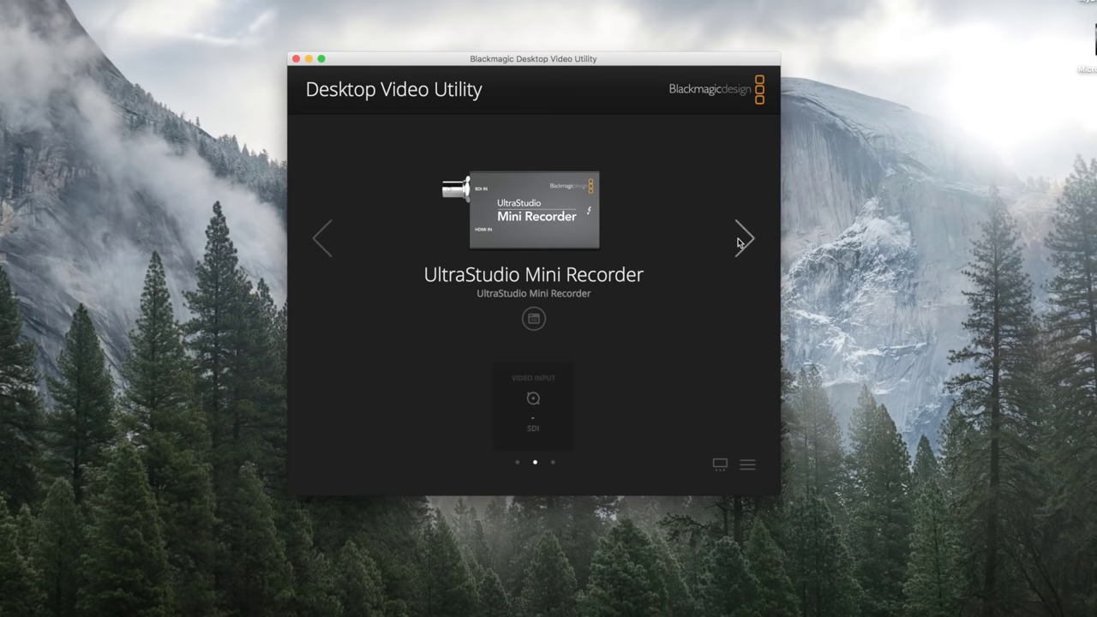
Open the UltraStudio Mini Recorder's settings in Desktop Video Utility and save its video input setting.
{"action": "left_click", "coordinate": [322, 255]}
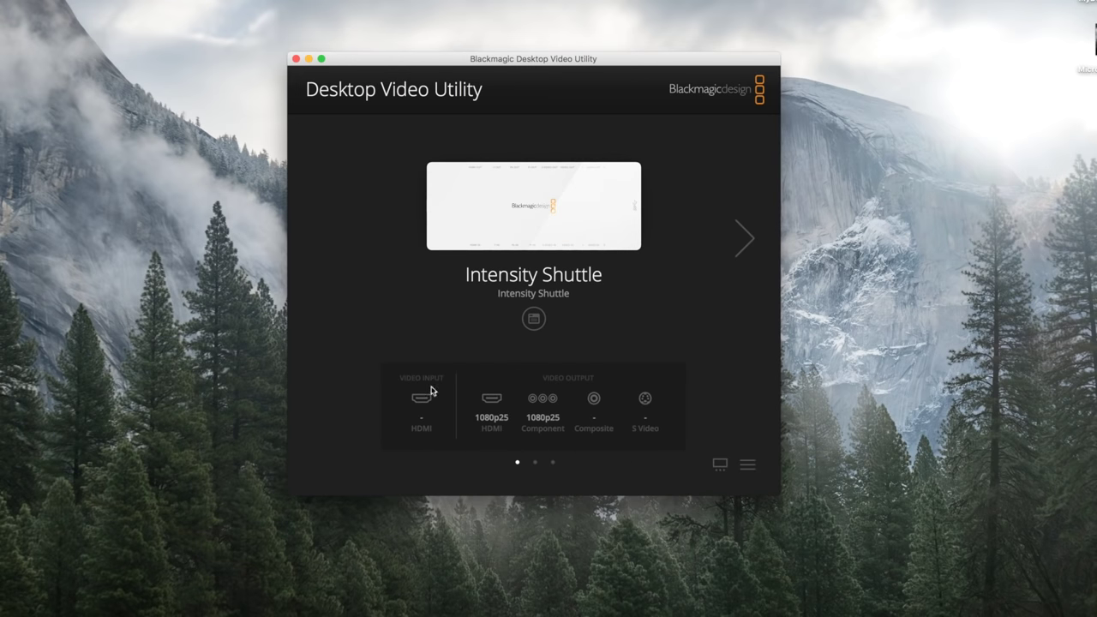
{"action": "left_click", "coordinate": [745, 240]}
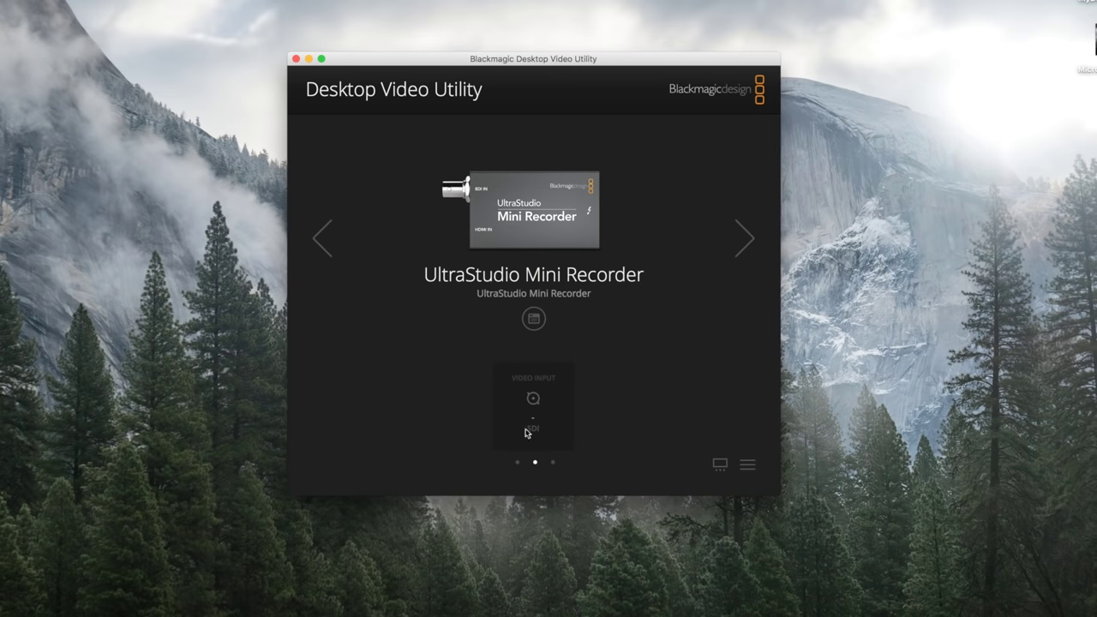
{"action": "left_click", "coordinate": [534, 318]}
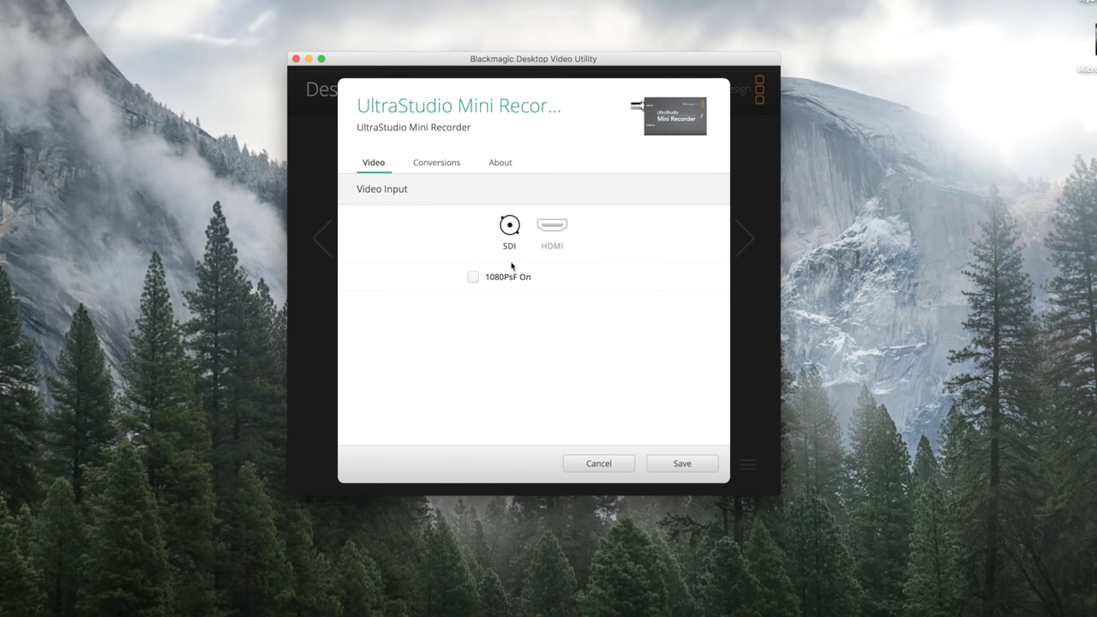
{"action": "left_click", "coordinate": [677, 464]}
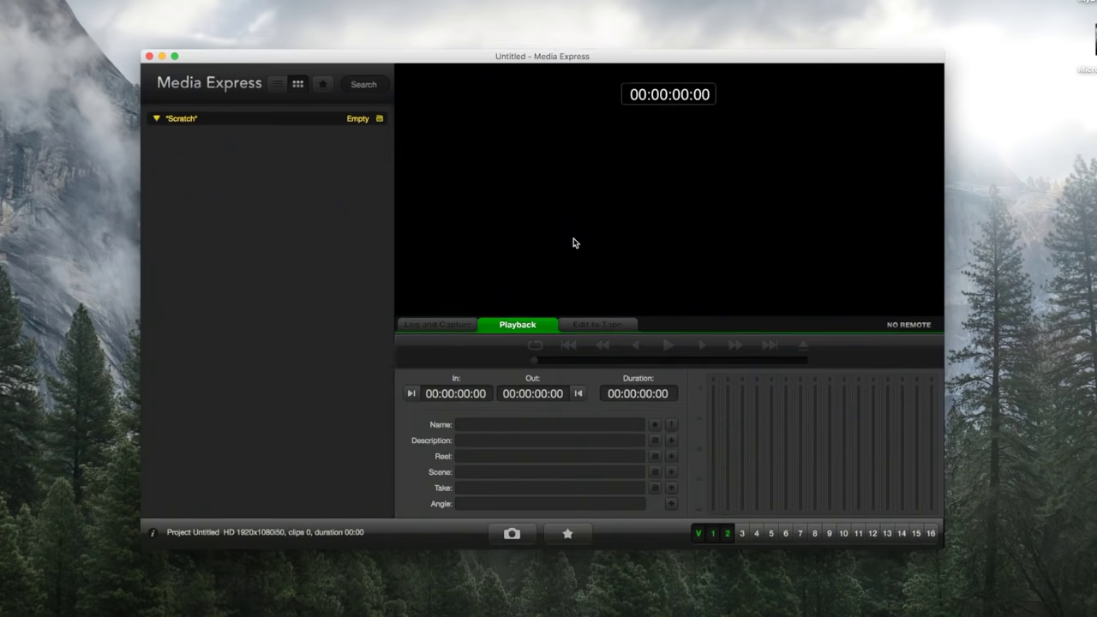
Switch Media Express to Log and Capture to view the live camera feed.
{"action": "left_click", "coordinate": [438, 324]}
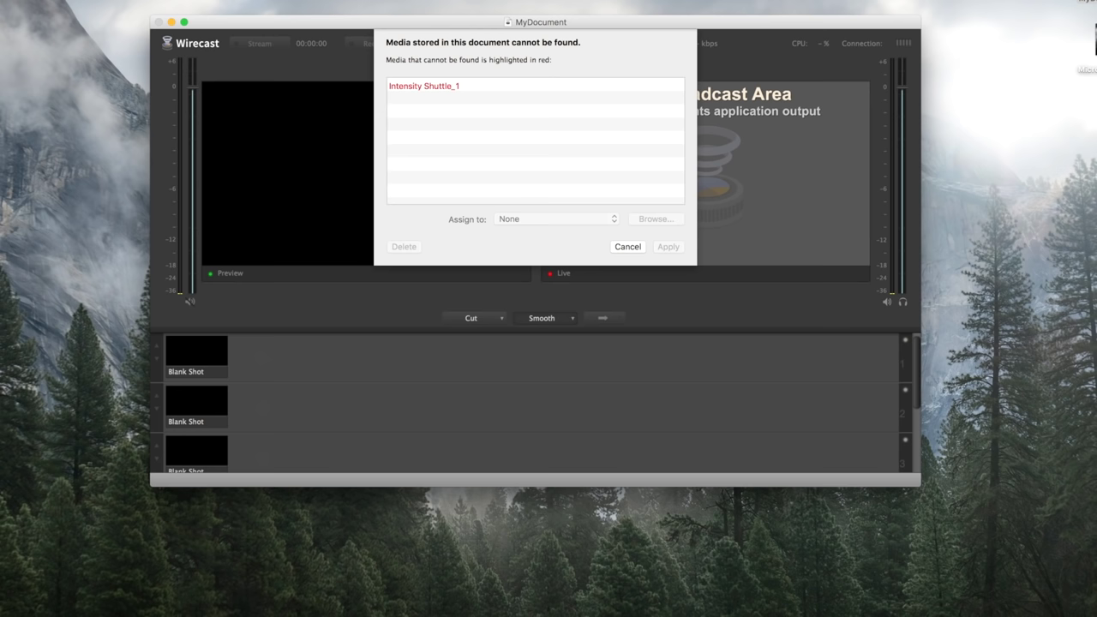
Delete the missing Intensity Shuttle_1 media reference and apply the change.
{"action": "left_click", "coordinate": [456, 87]}
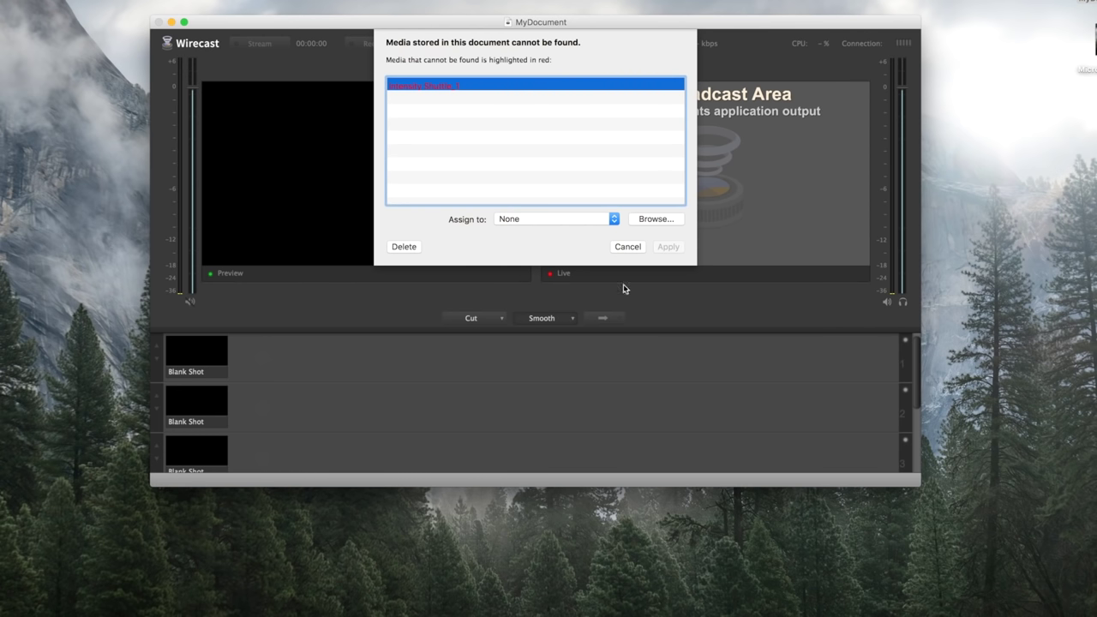
{"action": "left_click", "coordinate": [404, 245]}
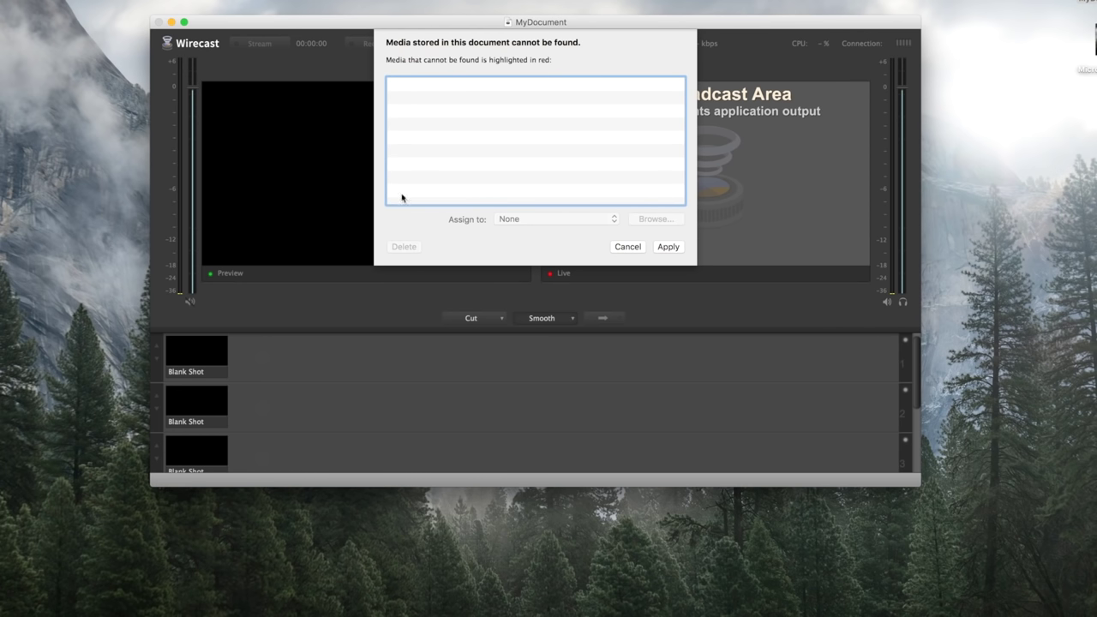
{"action": "left_click", "coordinate": [667, 246]}
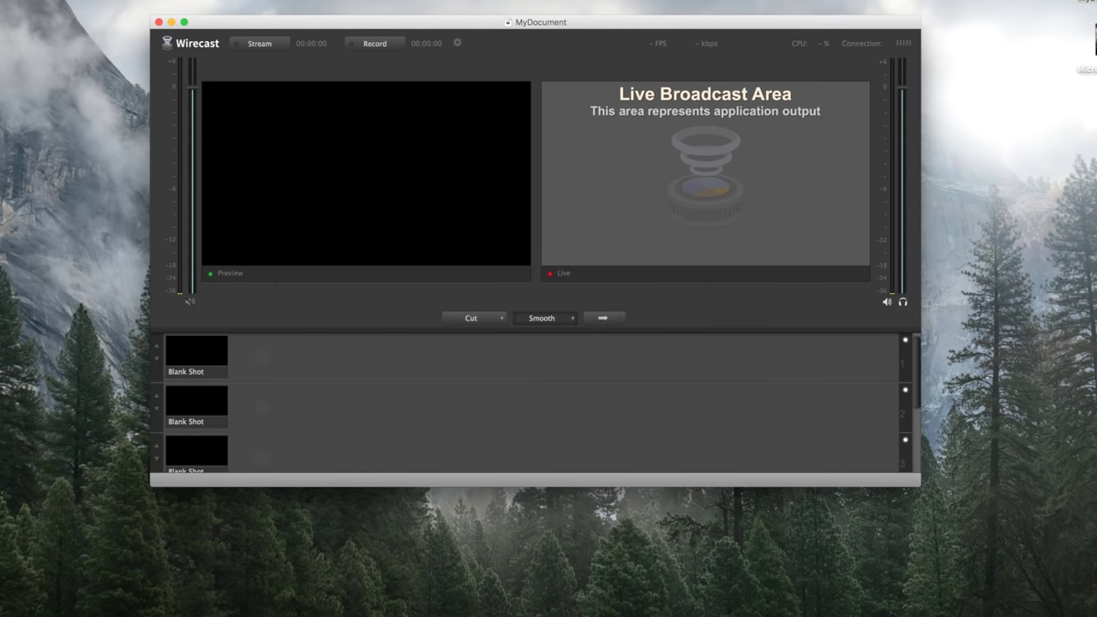
In Source Settings, preview the Intensity Shuttle_3, MiniRecorder and XA10 capture sources in turn.
{"action": "left_click", "coordinate": [195, 1]}
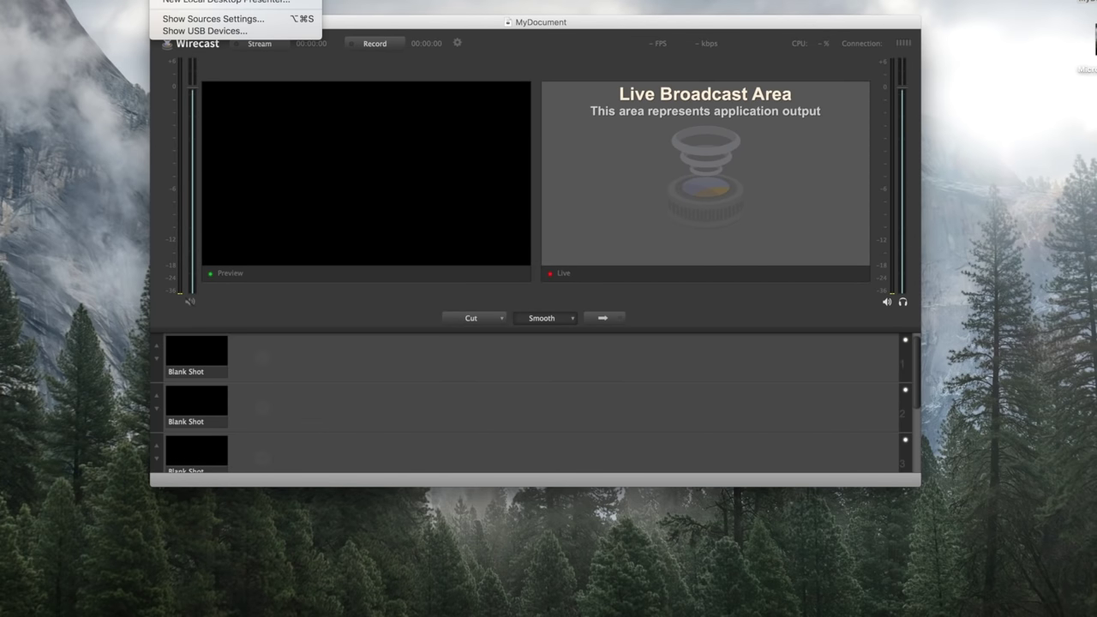
{"action": "left_click", "coordinate": [229, 18]}
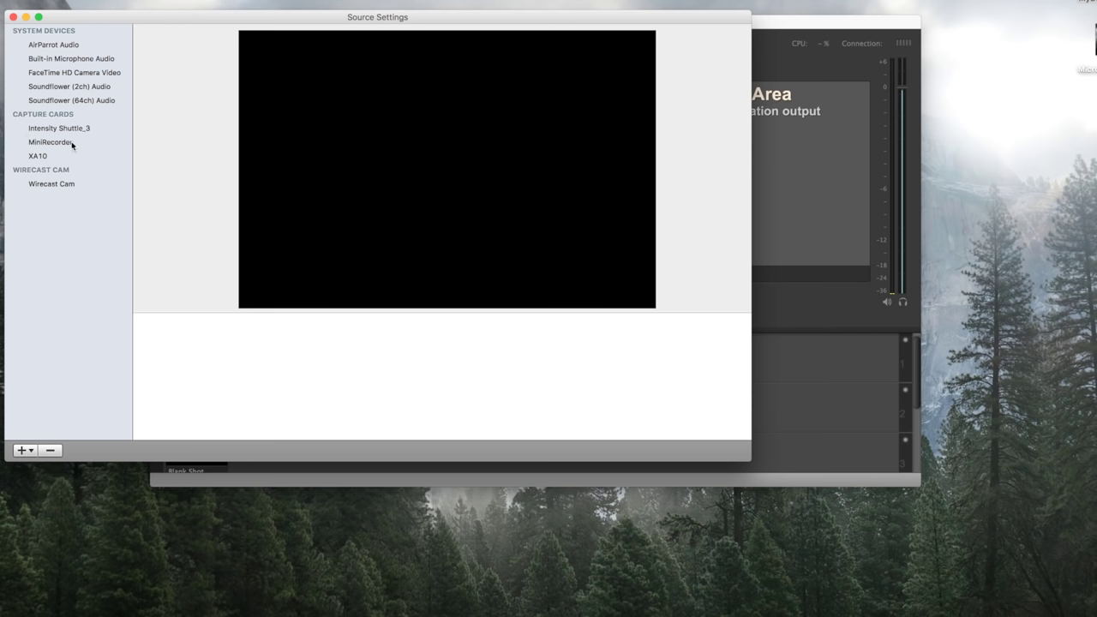
{"action": "left_click_drag", "start_coordinate": [140, 17], "coordinate": [307, 37]}
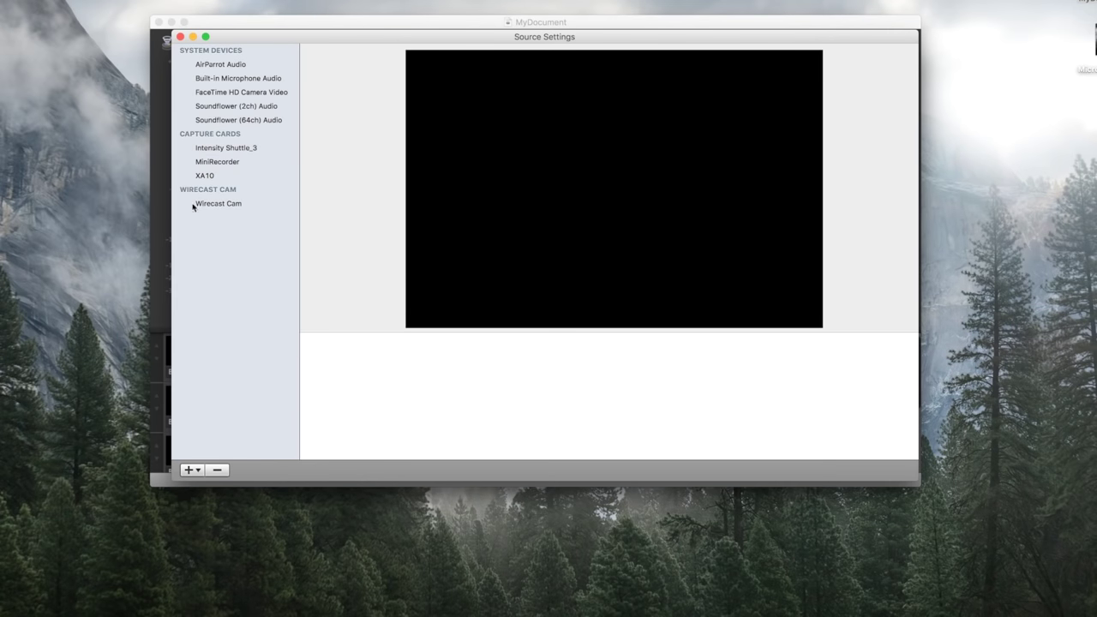
{"action": "left_click", "coordinate": [212, 153]}
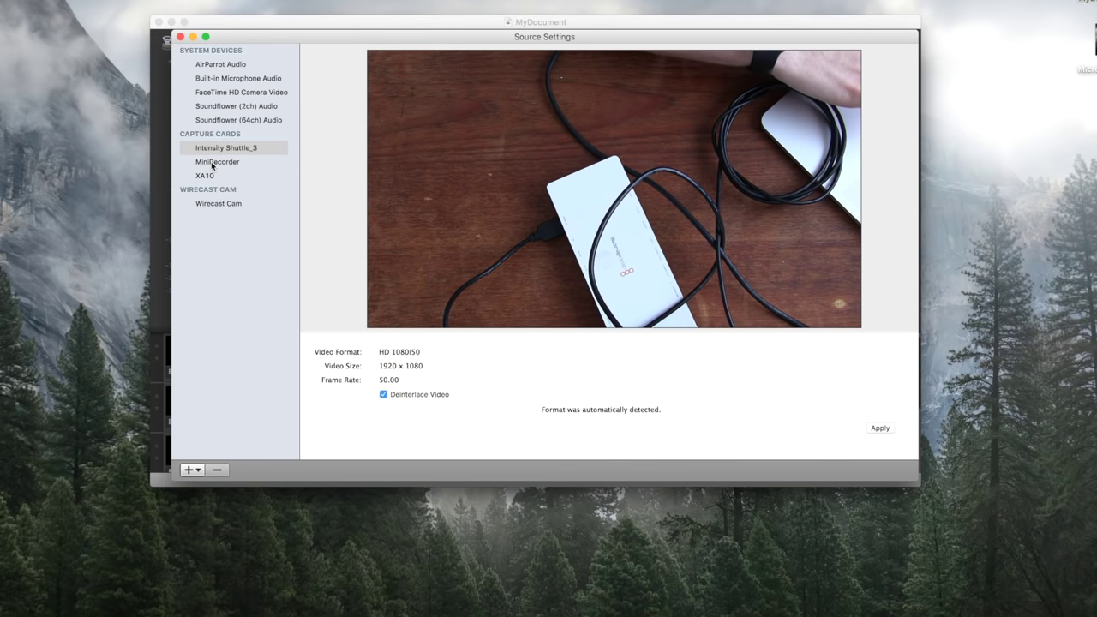
{"action": "left_click", "coordinate": [212, 163]}
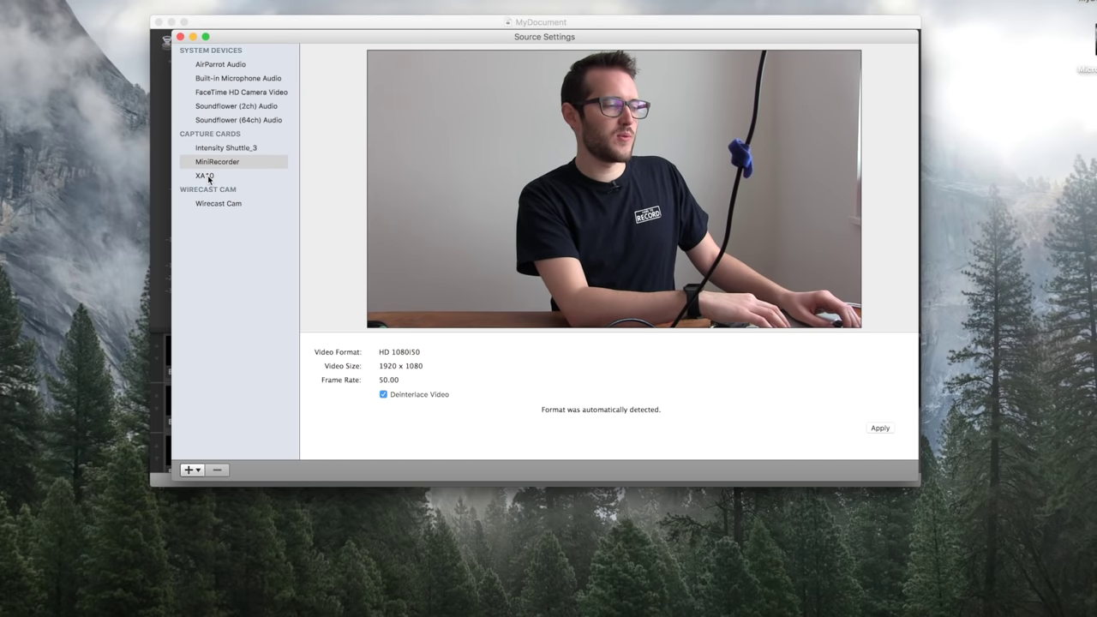
{"action": "left_click", "coordinate": [208, 177]}
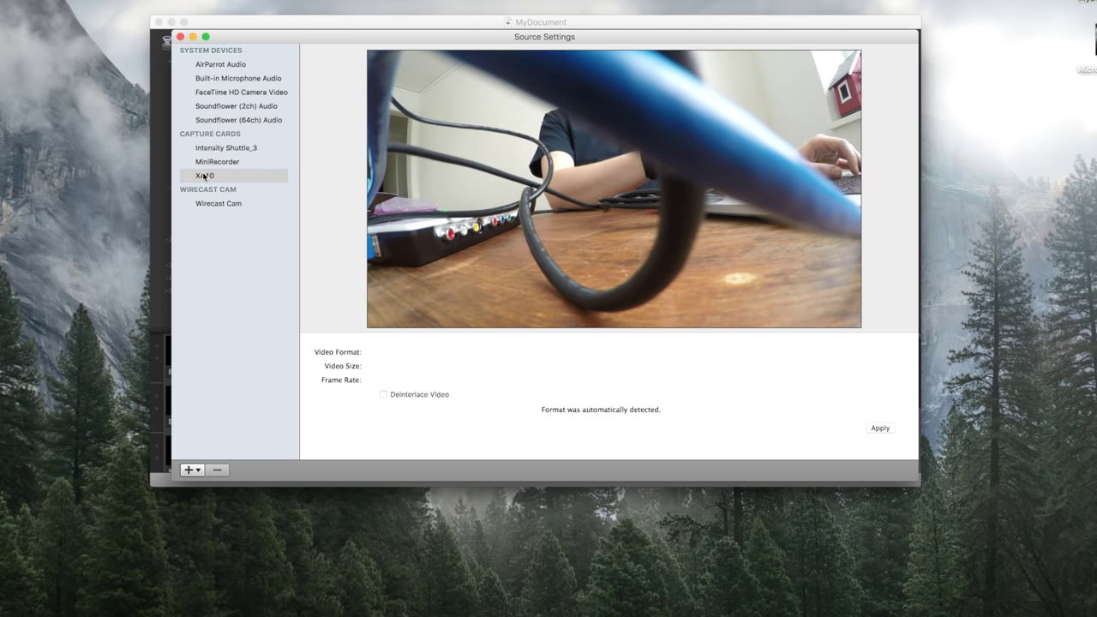
Rename XA10 to 'MiniRecorder GoPro', apply its 1080p25 format, and close Source Settings.
{"action": "double_click", "coordinate": [203, 176]}
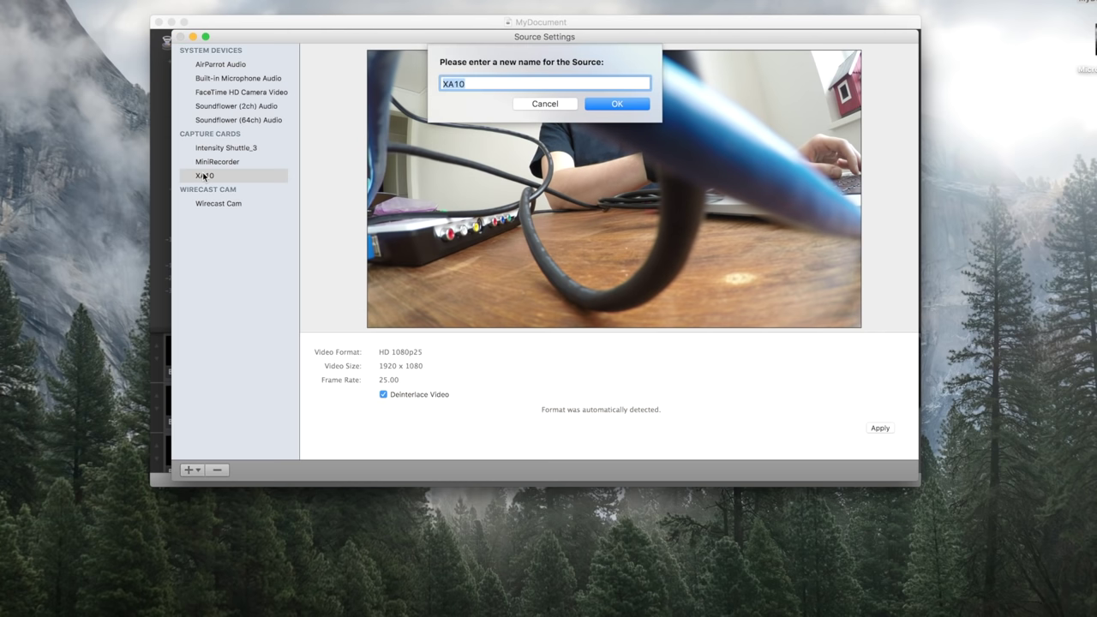
{"action": "type", "text": "MiniRe"}
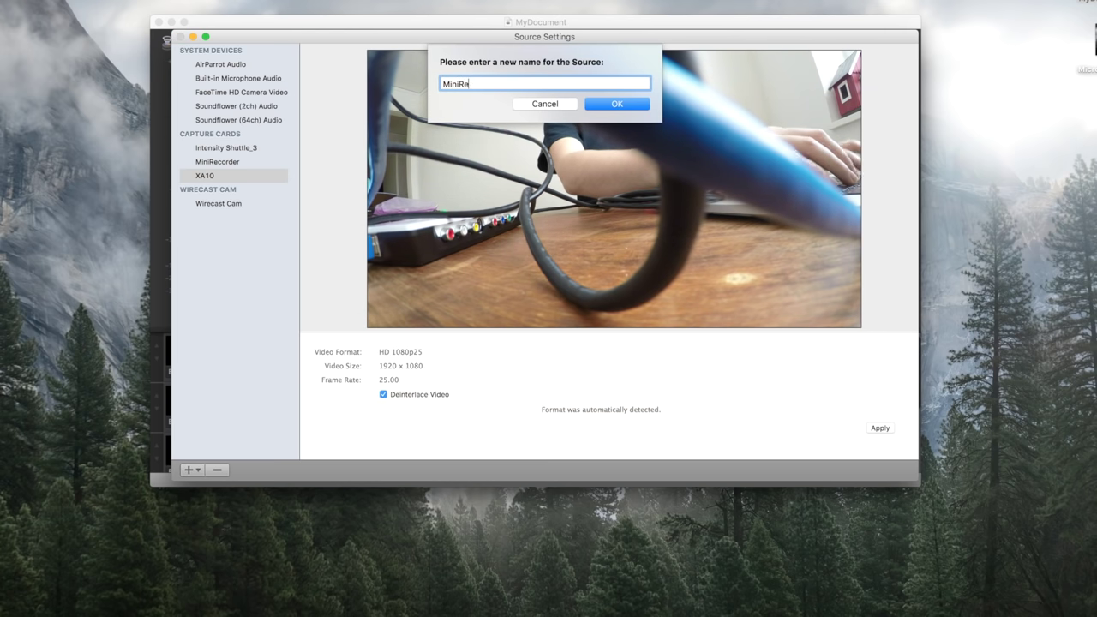
{"action": "type", "text": "corder"}
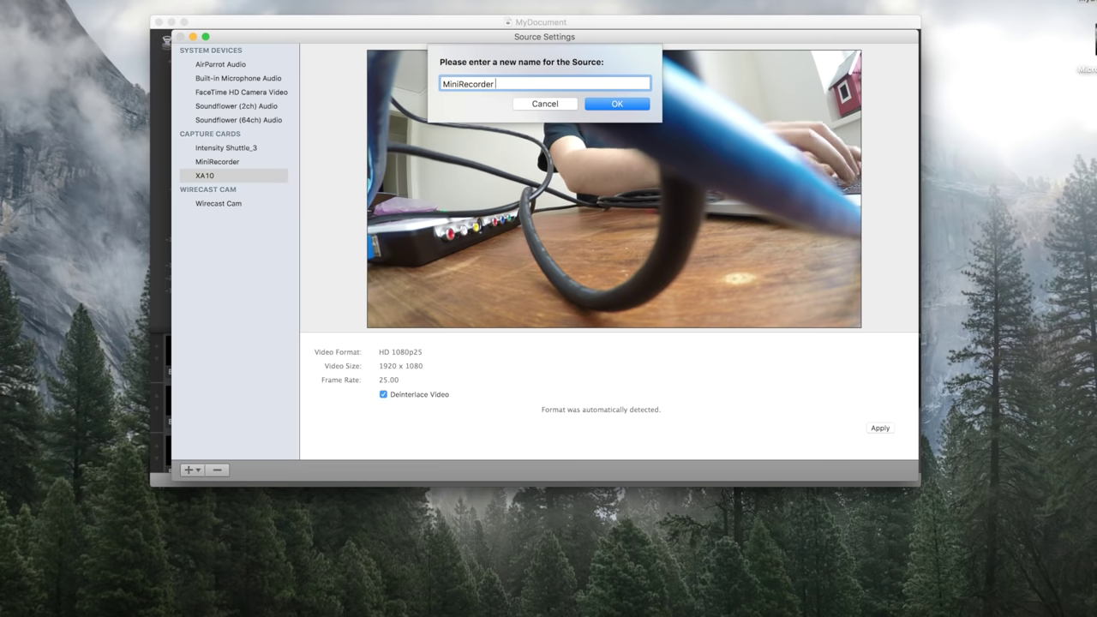
{"action": "type", "text": " GoPro"}
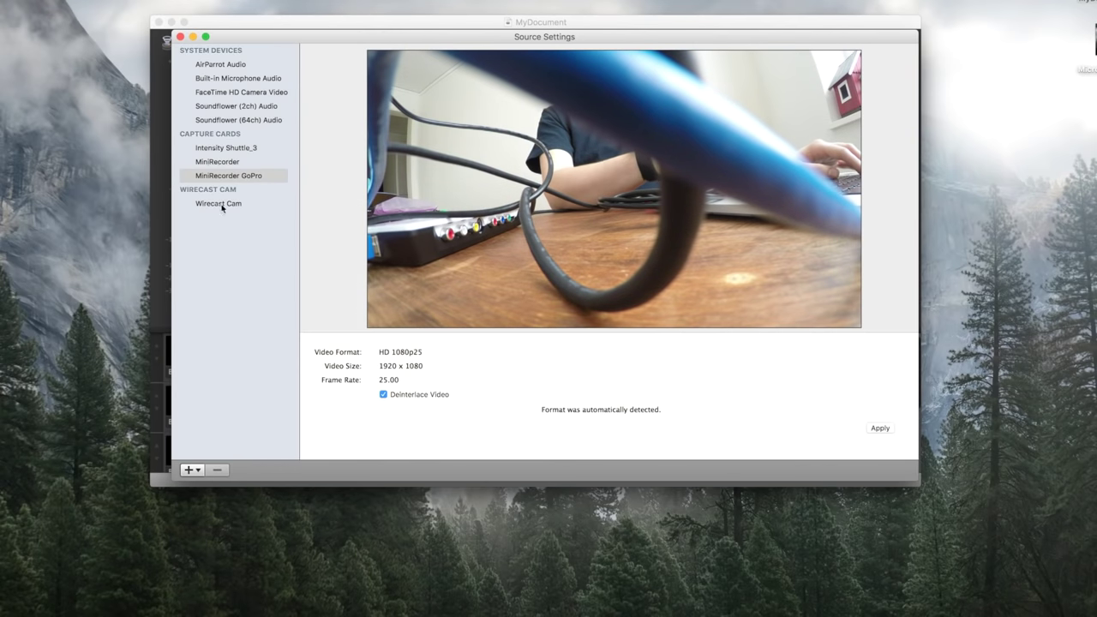
{"action": "left_click", "coordinate": [228, 148]}
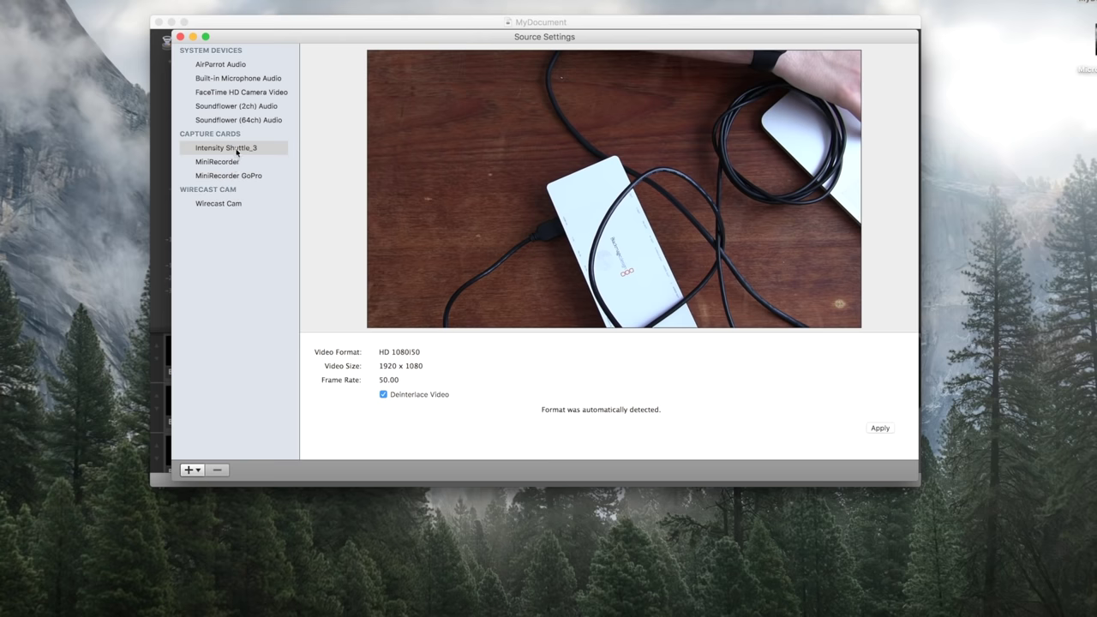
{"action": "left_click", "coordinate": [216, 176]}
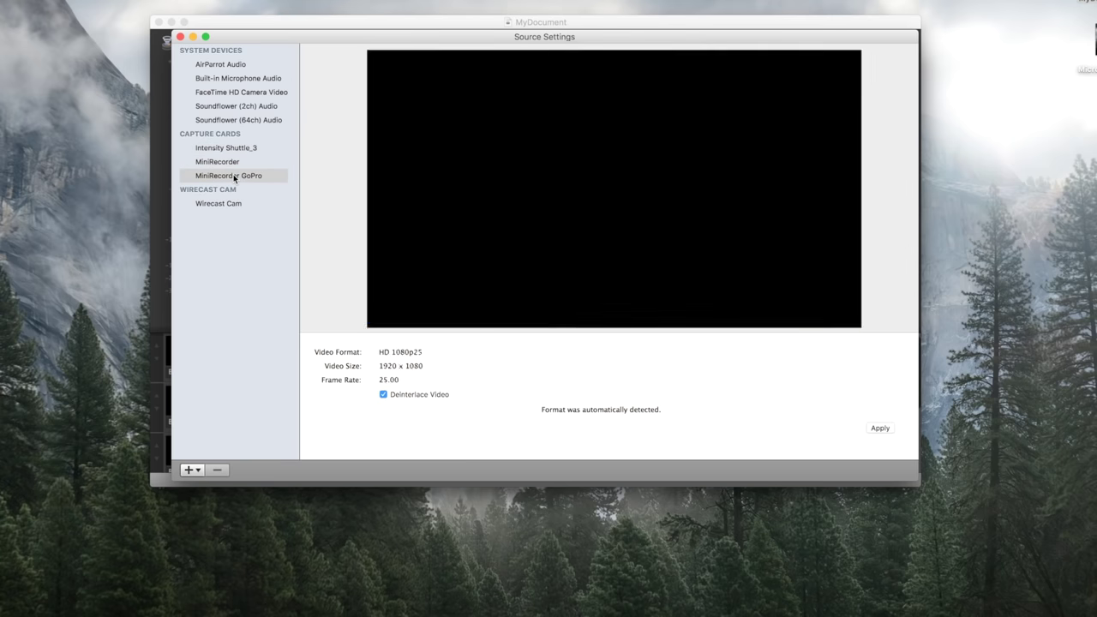
{"action": "left_click", "coordinate": [879, 428]}
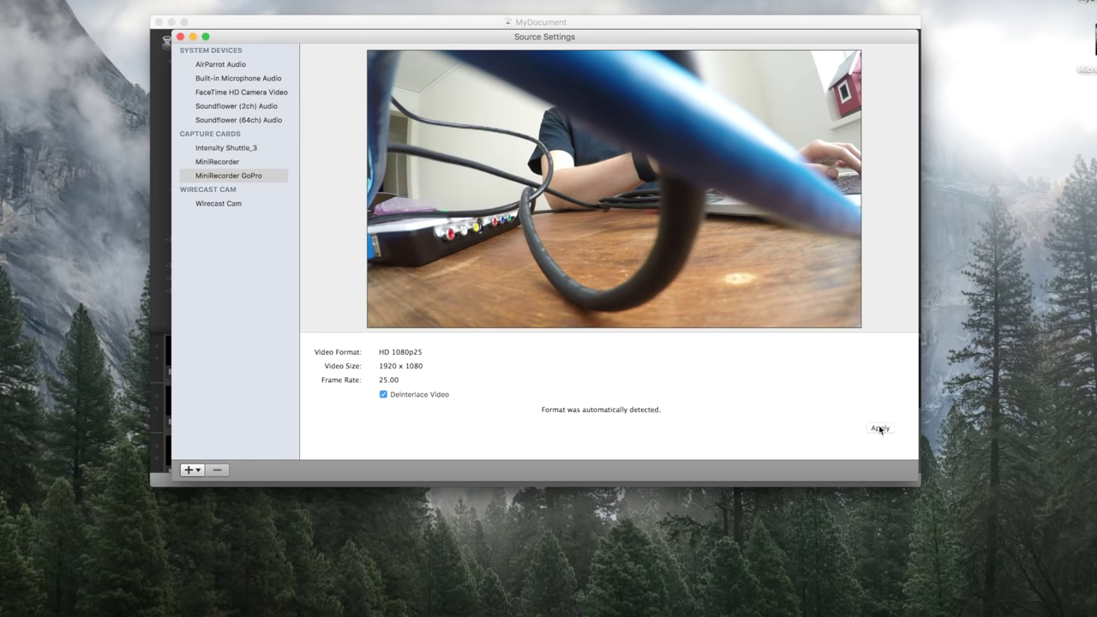
{"action": "left_click", "coordinate": [180, 37]}
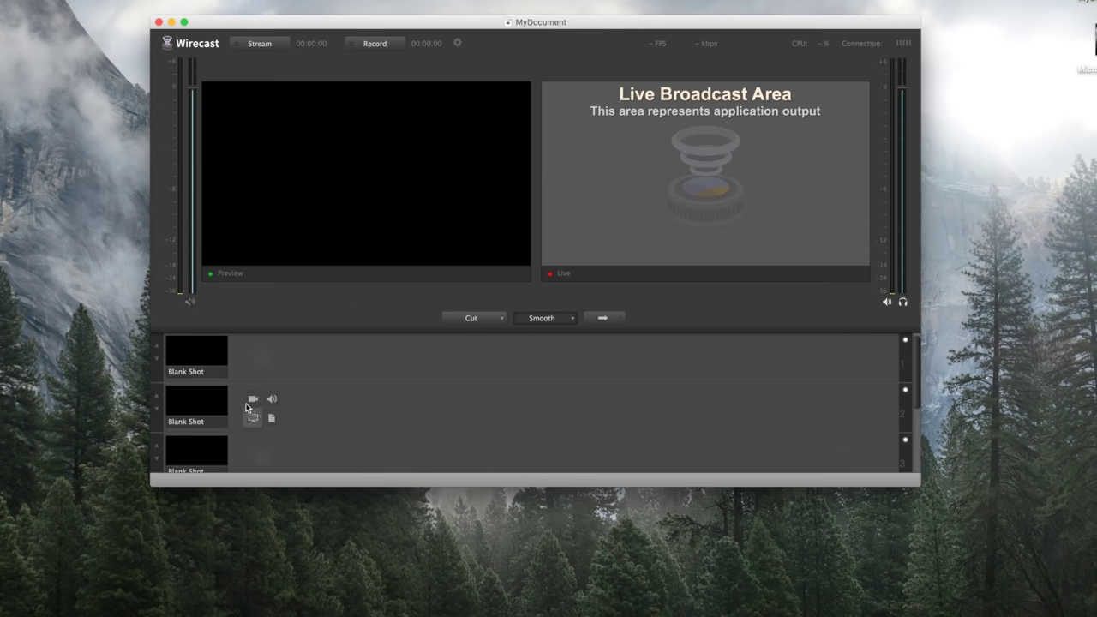
Add MiniRecorder, Intensity Shuttle_3 and MiniRecorder GoPro camera shots to layer 2.
{"action": "left_click", "coordinate": [252, 400]}
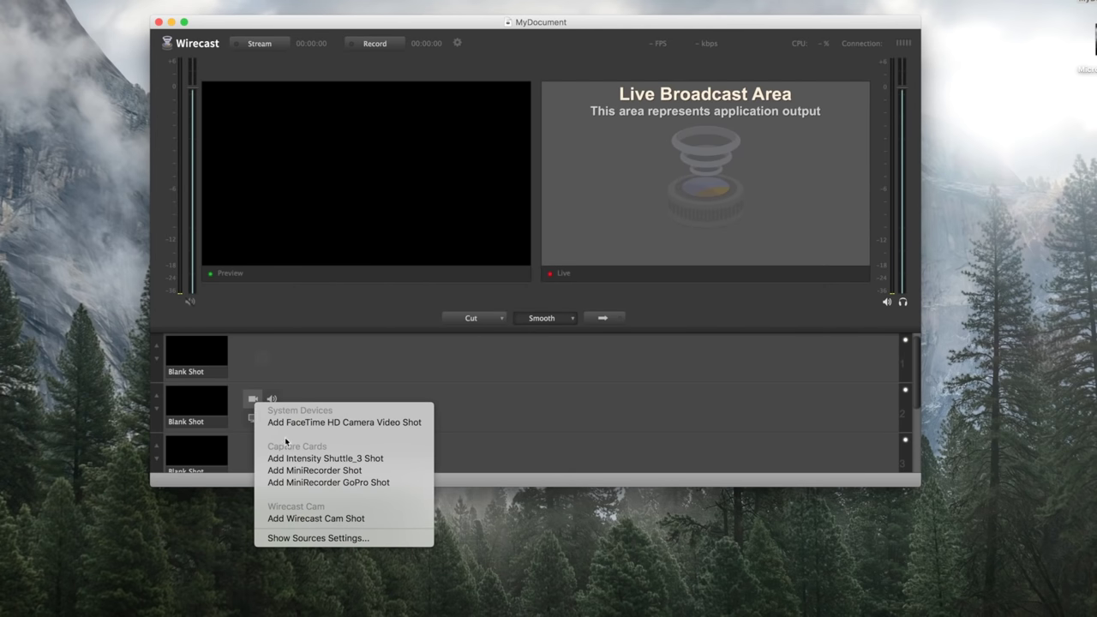
{"action": "left_click", "coordinate": [313, 470]}
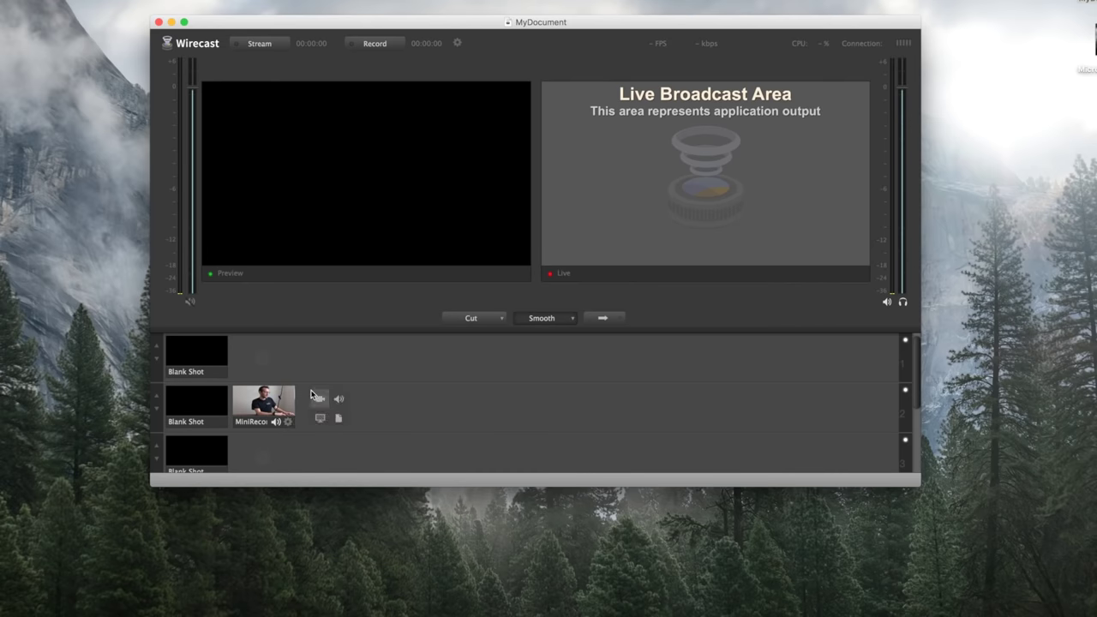
{"action": "left_click", "coordinate": [318, 399]}
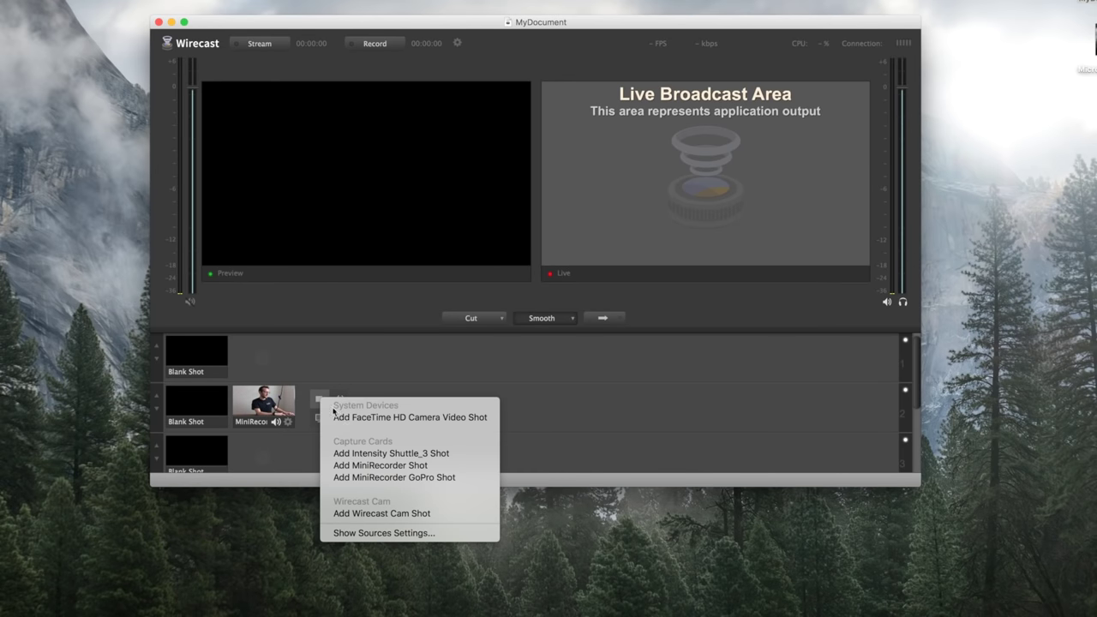
{"action": "left_click", "coordinate": [387, 453]}
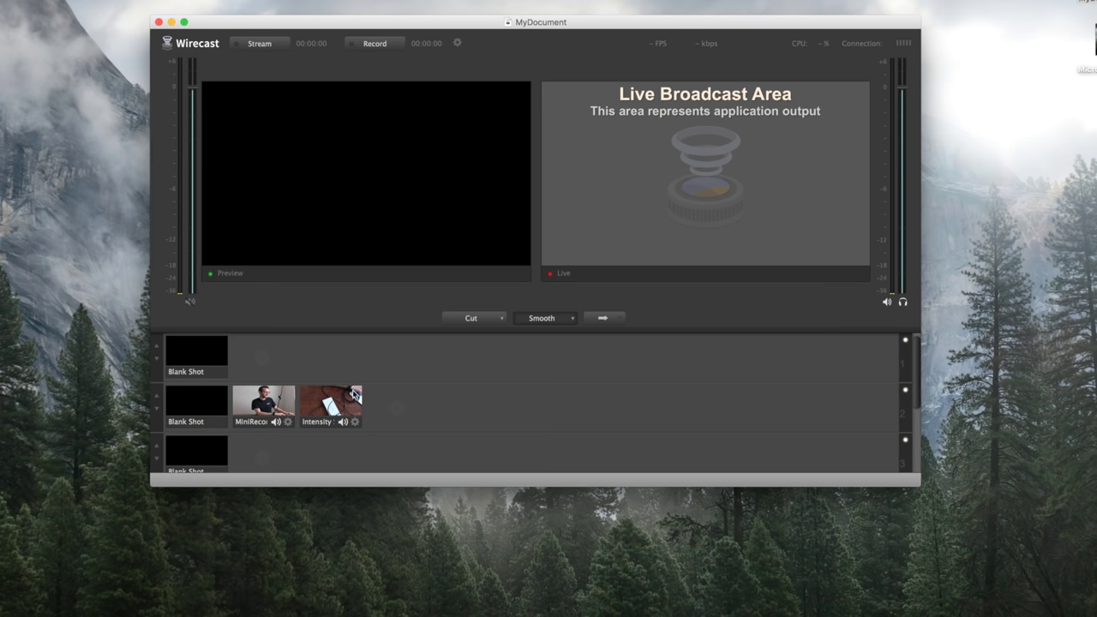
{"action": "left_click", "coordinate": [388, 399]}
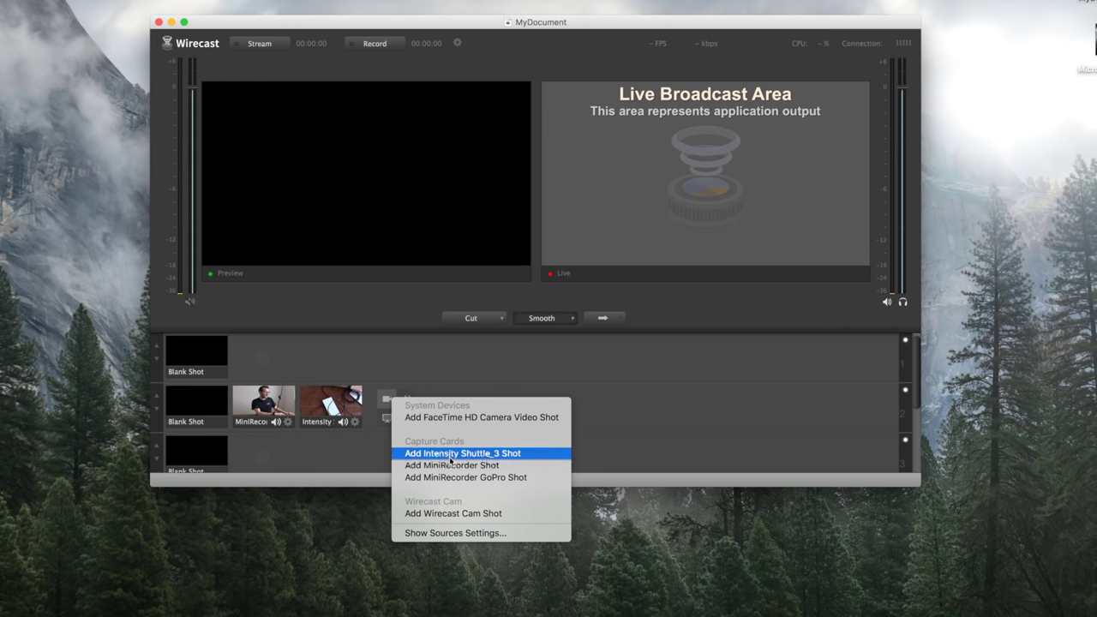
{"action": "left_click", "coordinate": [466, 474]}
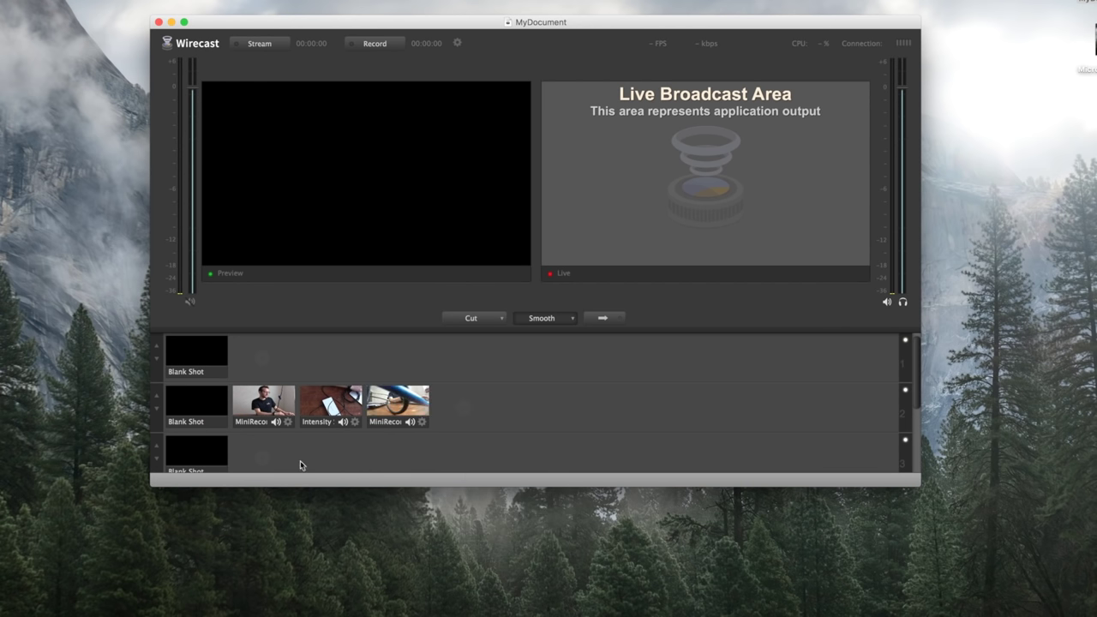
Preview the presenter, desk and GoPro shots, then take the presenter shot live.
{"action": "left_click", "coordinate": [269, 410]}
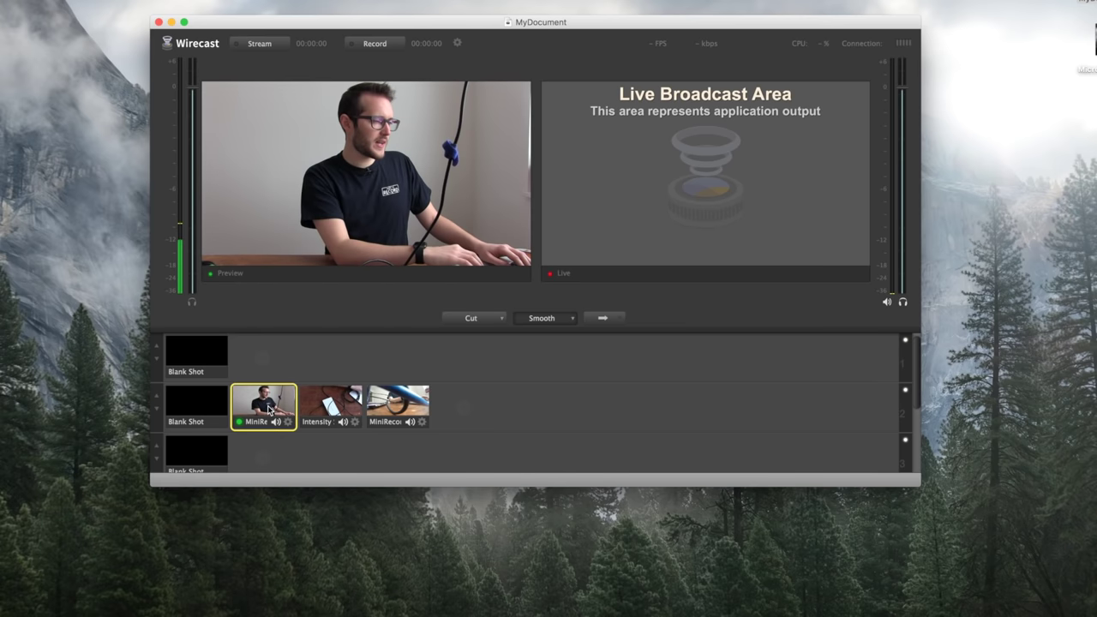
{"action": "left_click", "coordinate": [330, 403]}
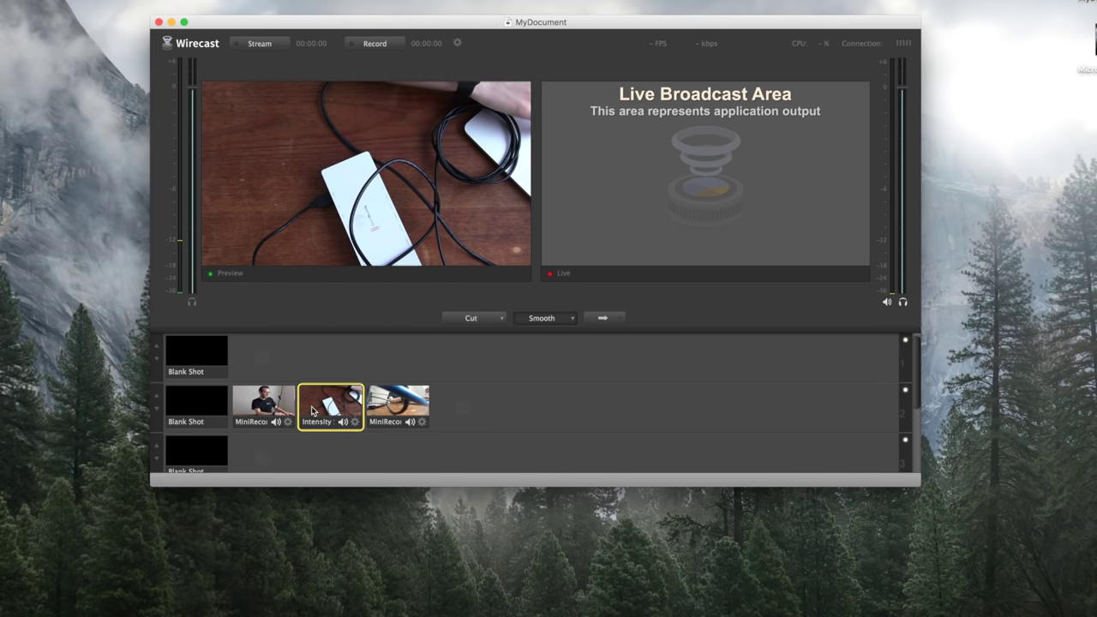
{"action": "left_click", "coordinate": [400, 404]}
{"action": "double_click", "coordinate": [282, 398]}
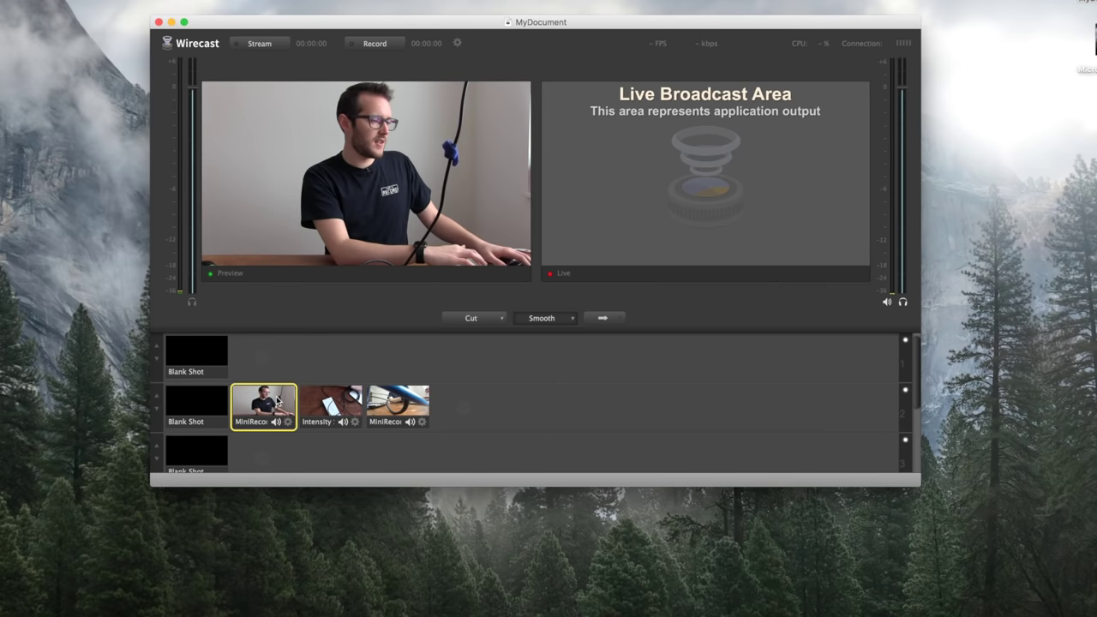
Take the desk and GoPro shots live in turn, then return to the presenter.
{"action": "left_click", "coordinate": [324, 398]}
{"action": "left_click", "coordinate": [323, 398]}
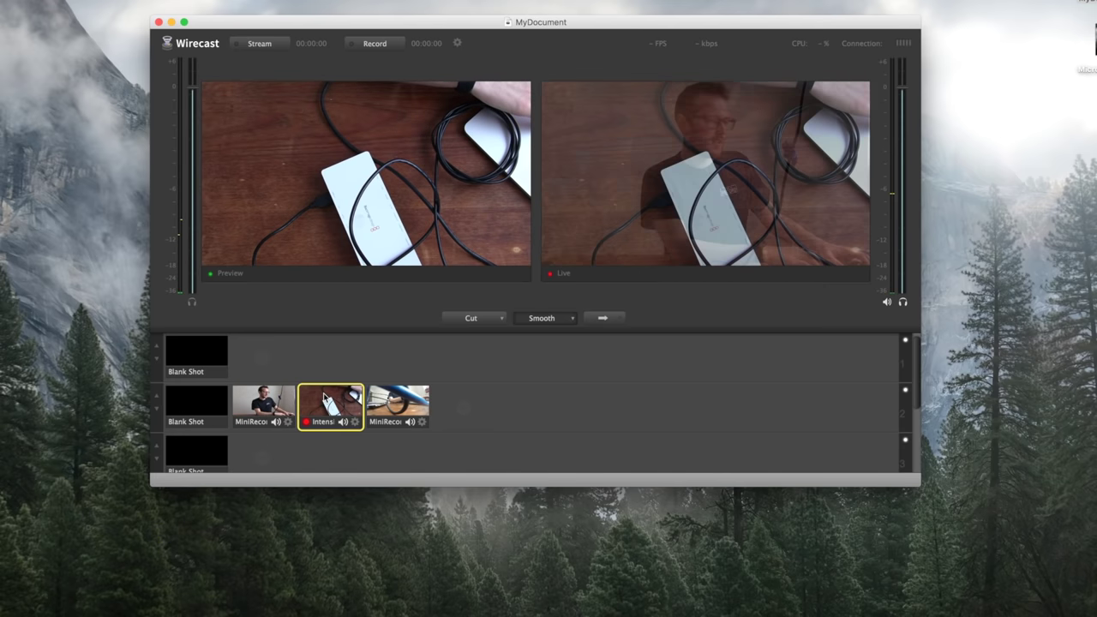
{"action": "left_click", "coordinate": [393, 399]}
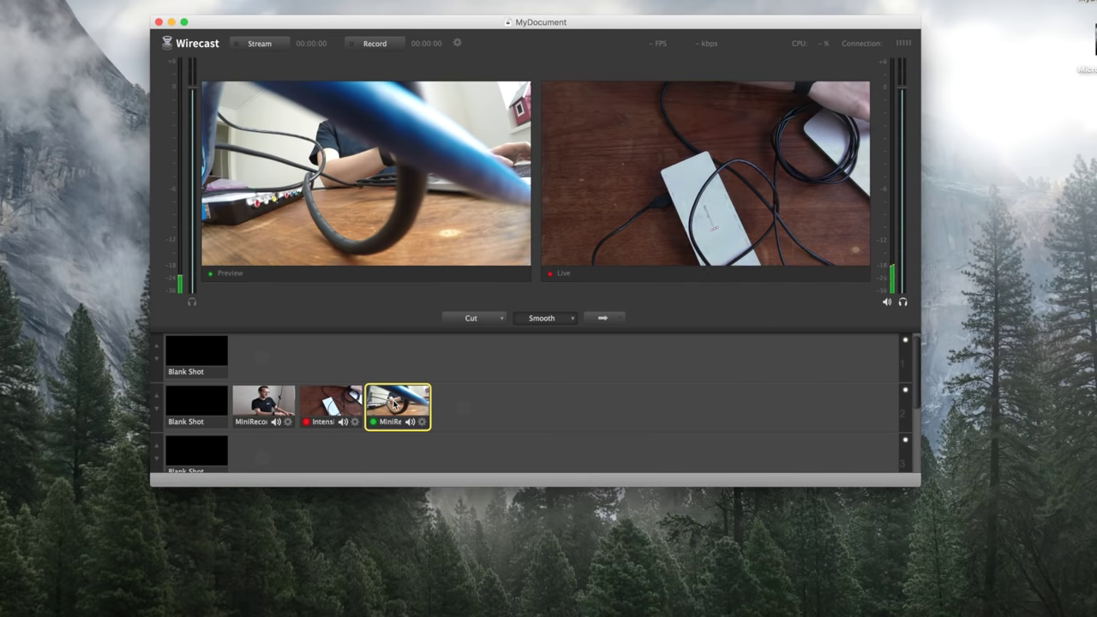
{"action": "left_click", "coordinate": [393, 399]}
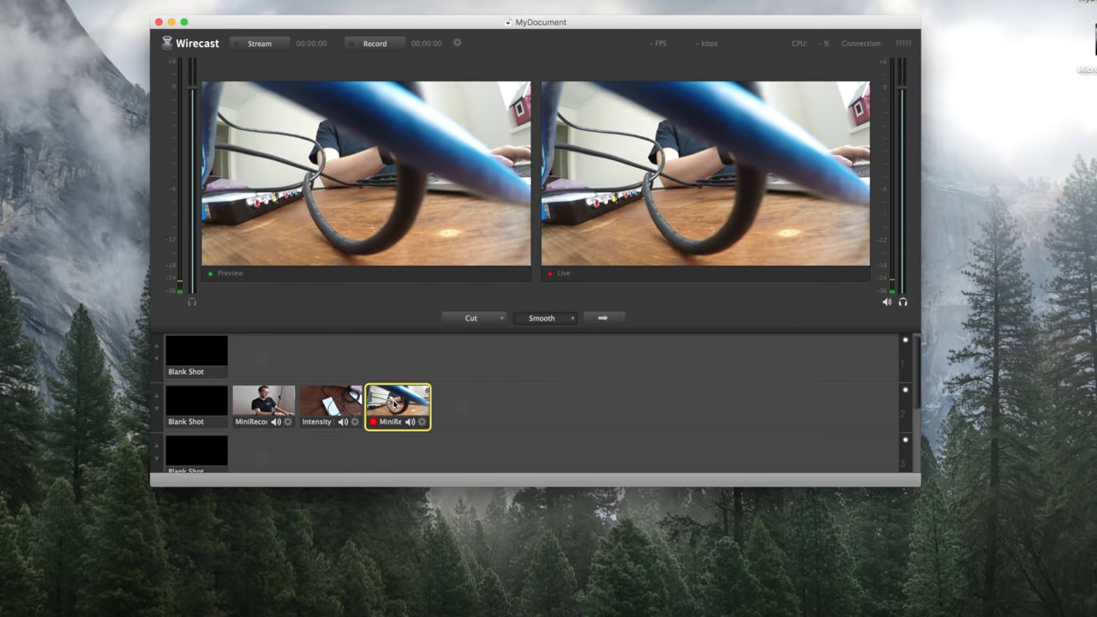
{"action": "left_click", "coordinate": [265, 415]}
{"action": "left_click", "coordinate": [265, 416]}
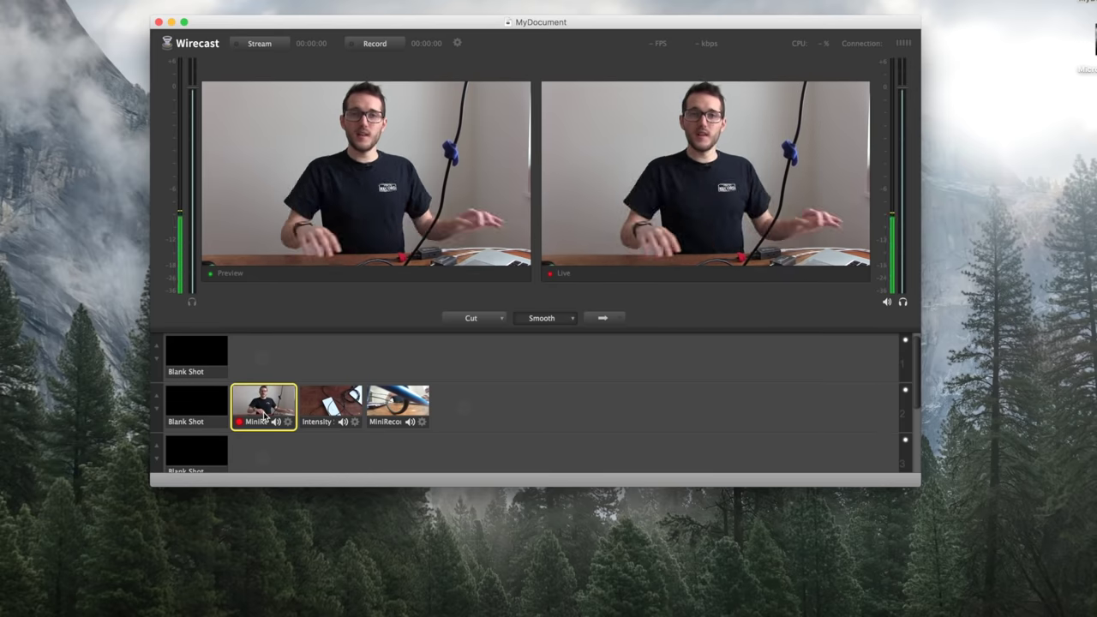